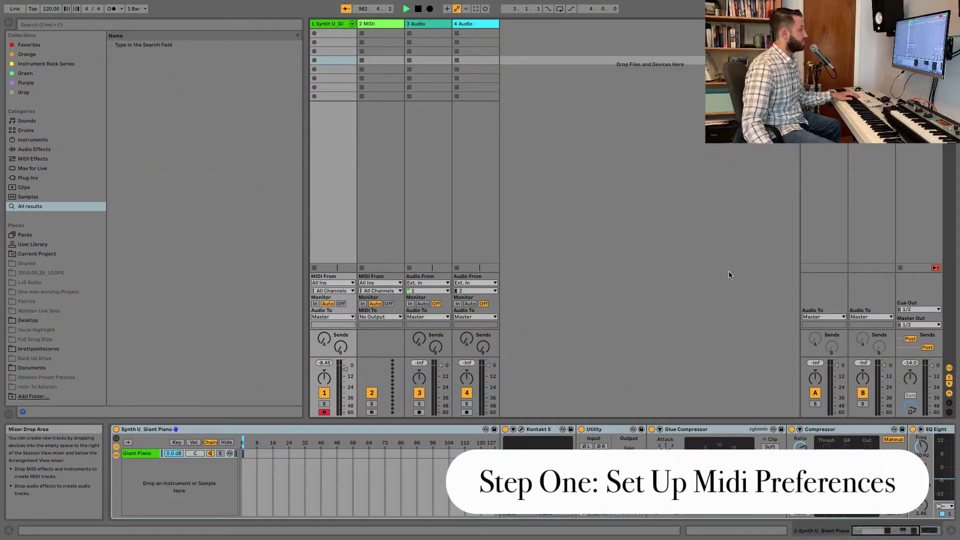
Step: Turn on Track output for the microKORG XL (SOUND) MIDI port in Preferences, then close them
key("super+comma")
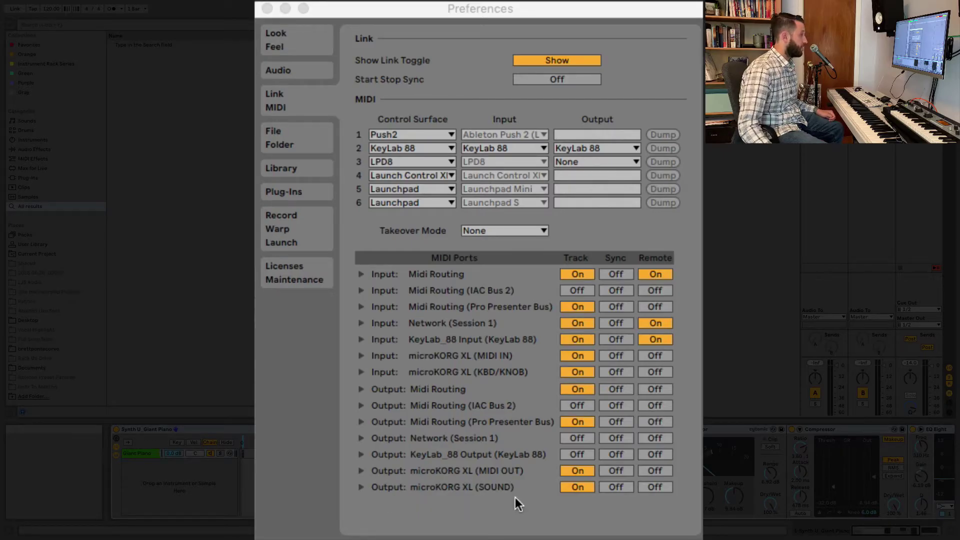
left_click(573, 487)
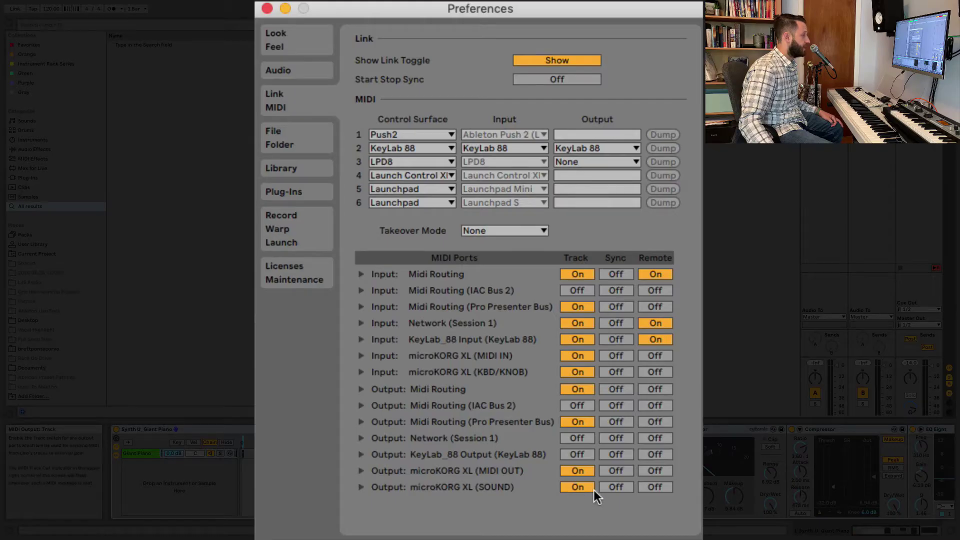
left_click(268, 10)
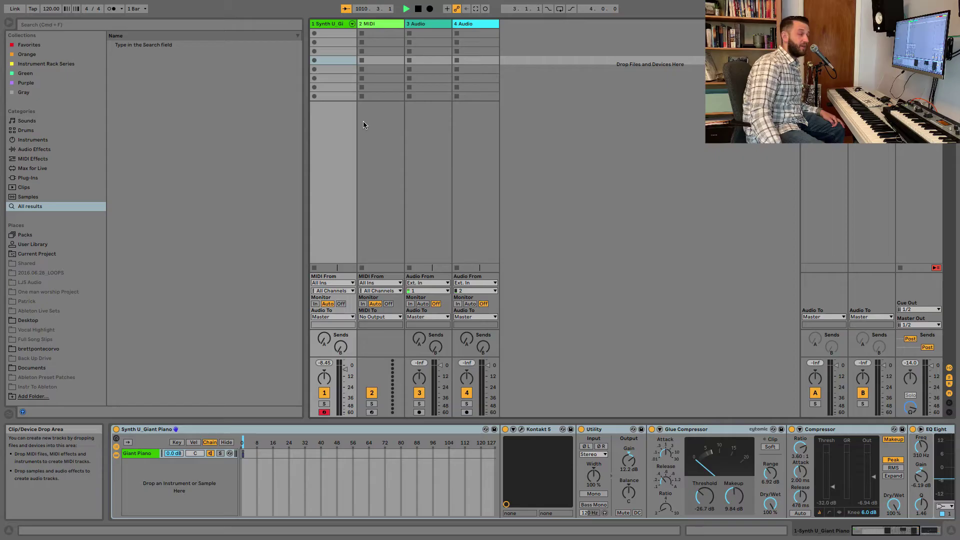
Step: Drag External Instrument from the Instruments browser onto the second MIDI track
left_click(387, 23)
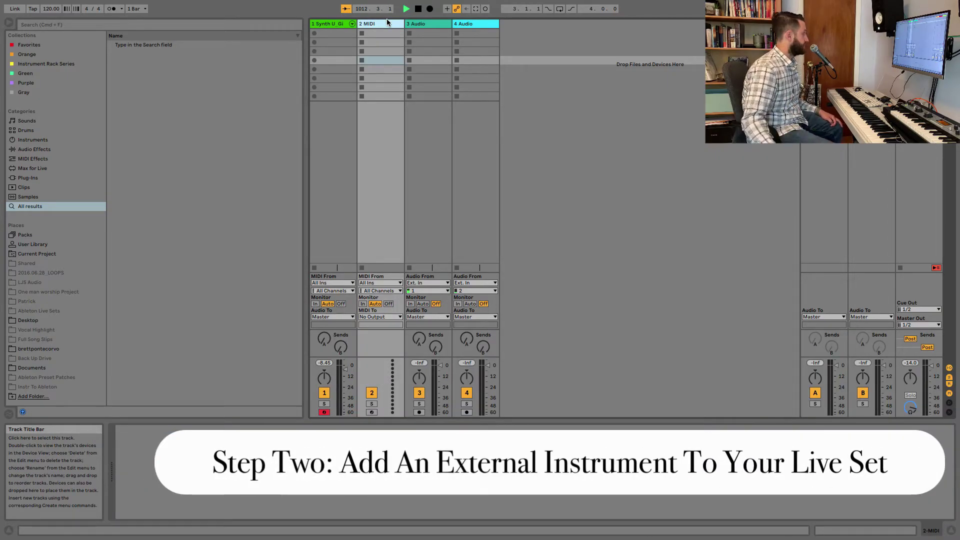
left_click(33, 139)
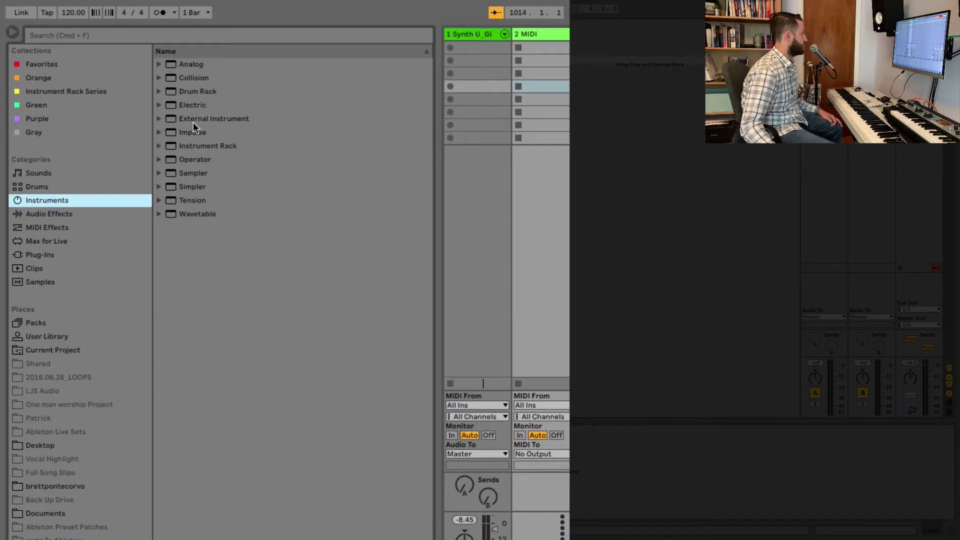
left_click_drag(193, 122, 535, 110)
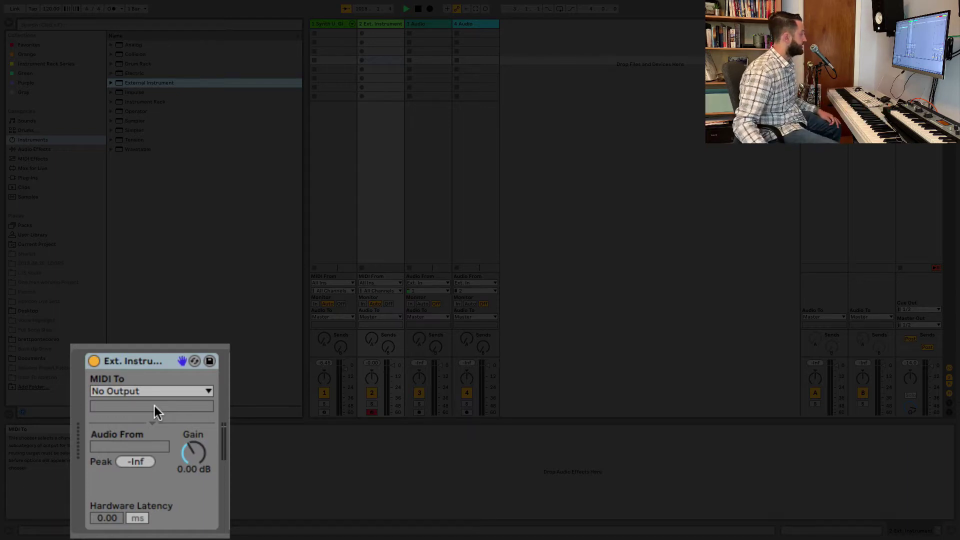
Step: Set the External Instrument's MIDI To output to microKORG XL (SOUND)
left_click(156, 390)
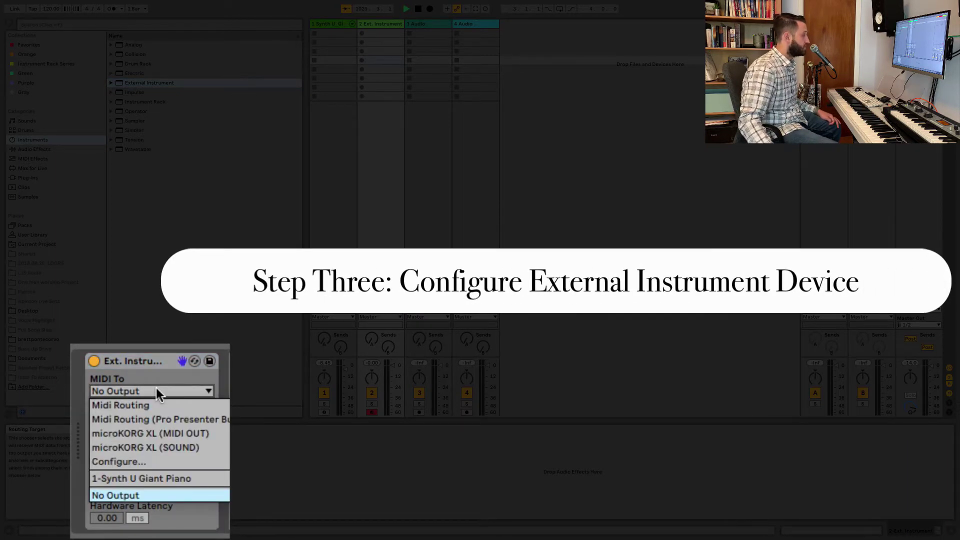
left_click(144, 447)
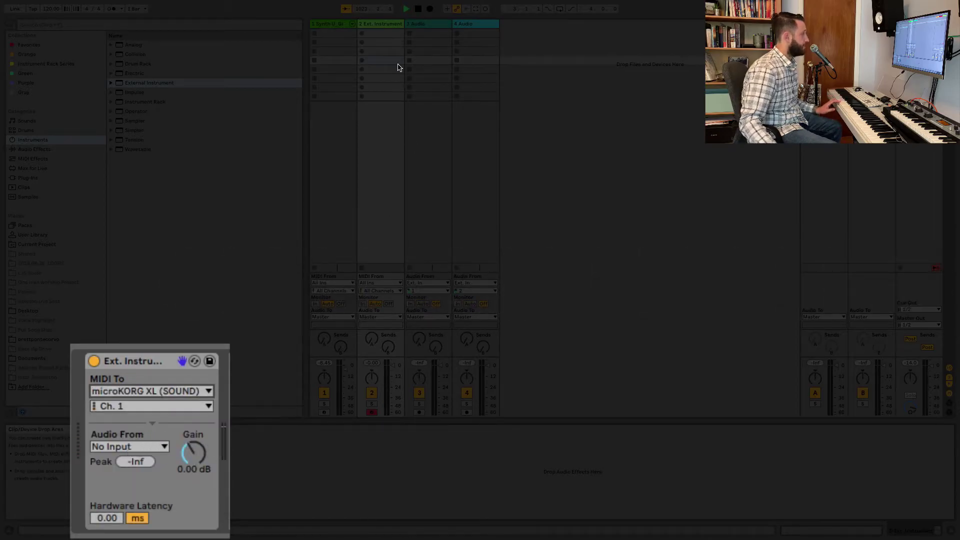
left_click(380, 23)
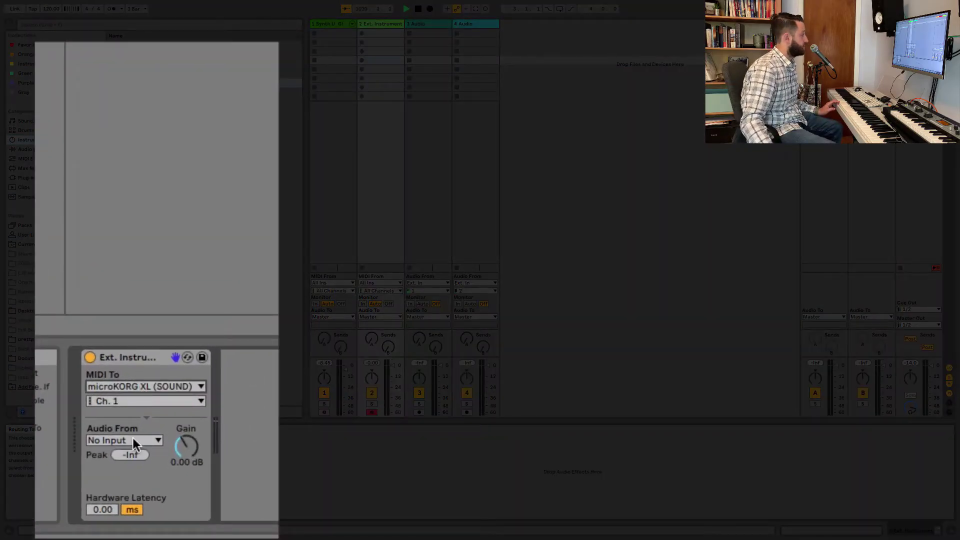
Step: Take the synth's audio from input 2 and lower the gain to -13.8 dB
left_click(133, 439)
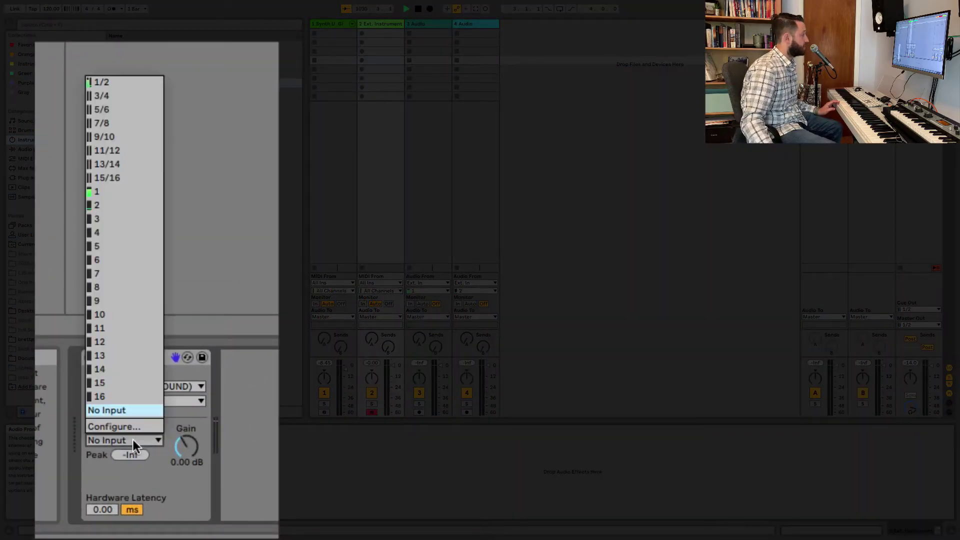
left_click(117, 205)
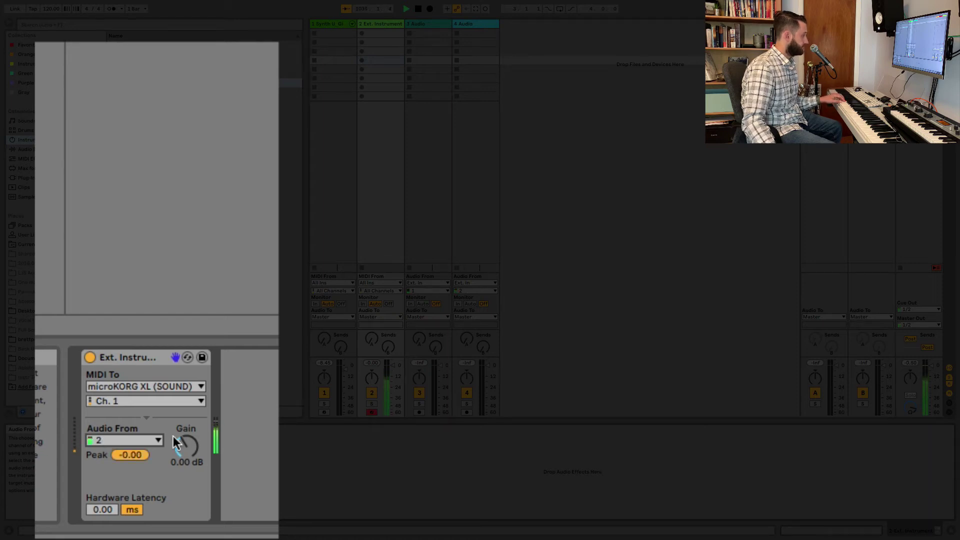
mouse_move(186, 446)
left_mouse_down()
mouse_move(186, 469)
mouse_move(169, 468)
left_mouse_up()
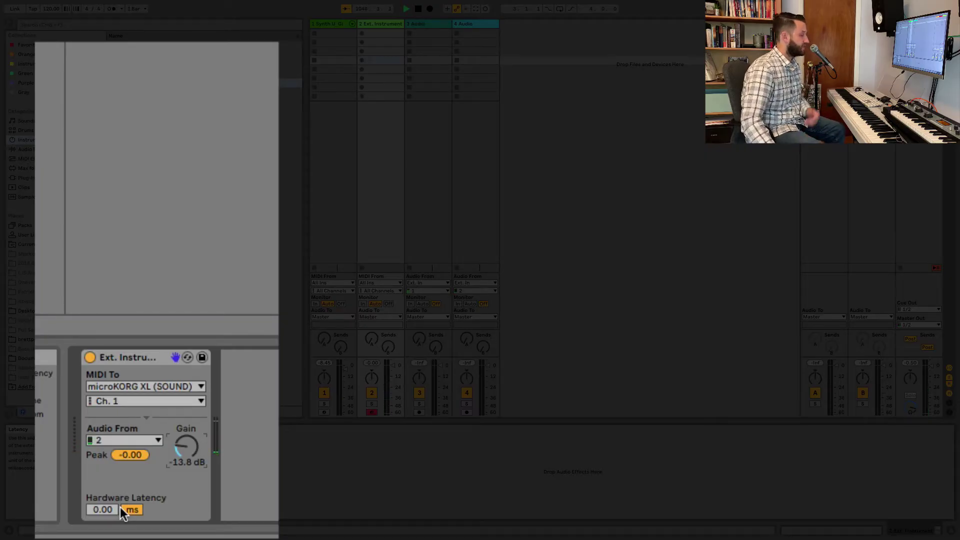
Step: Switch Hardware Latency from ms to samples and enter 53
left_click(131, 510)
type("53")
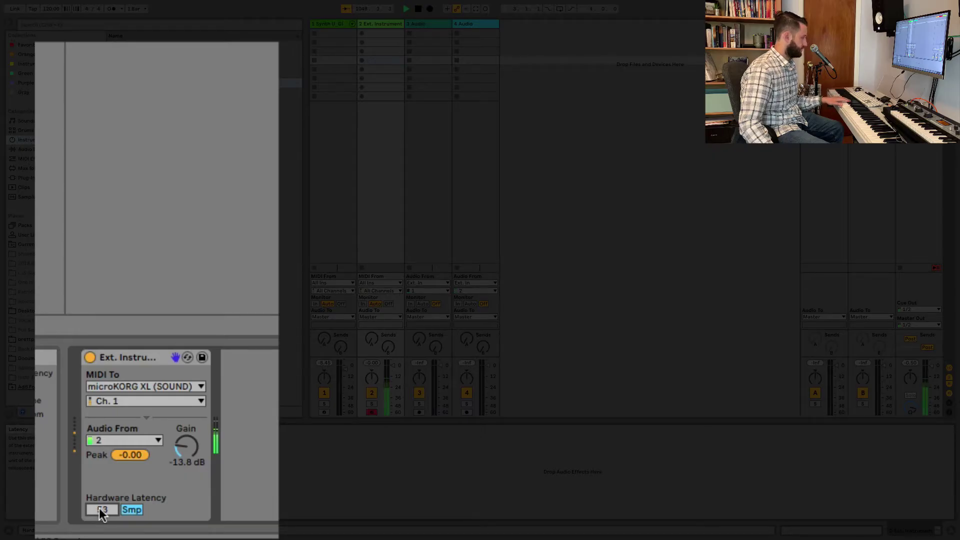
key("Return")
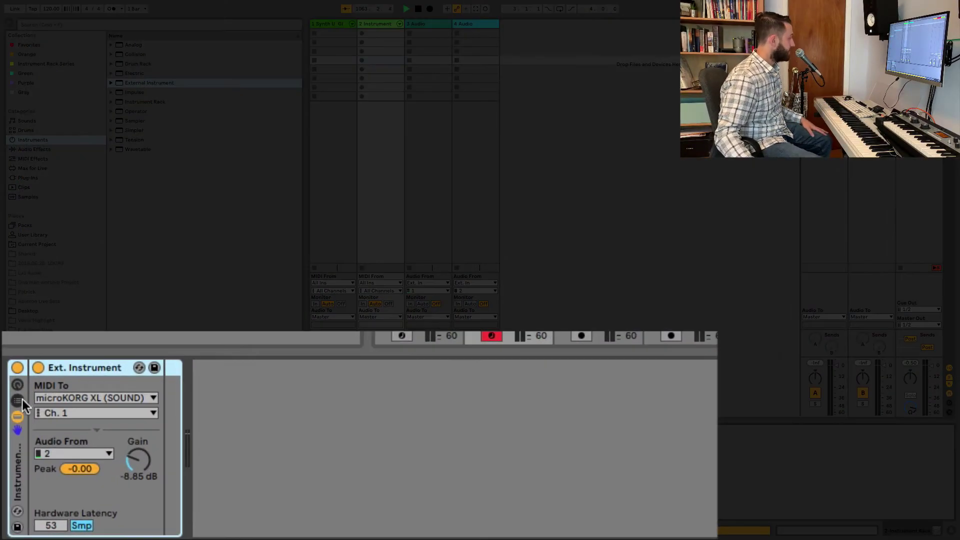
Step: Group the External Instrument into an Instrument Rack and set its chain-select zone to 0
key("ctrl+g")
left_click(193, 392)
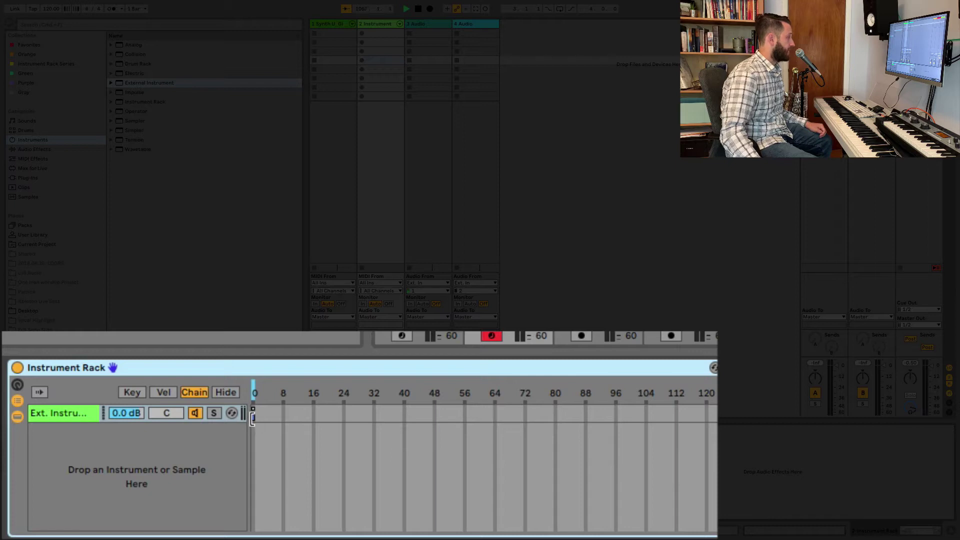
left_click_drag(253, 413, 259, 413)
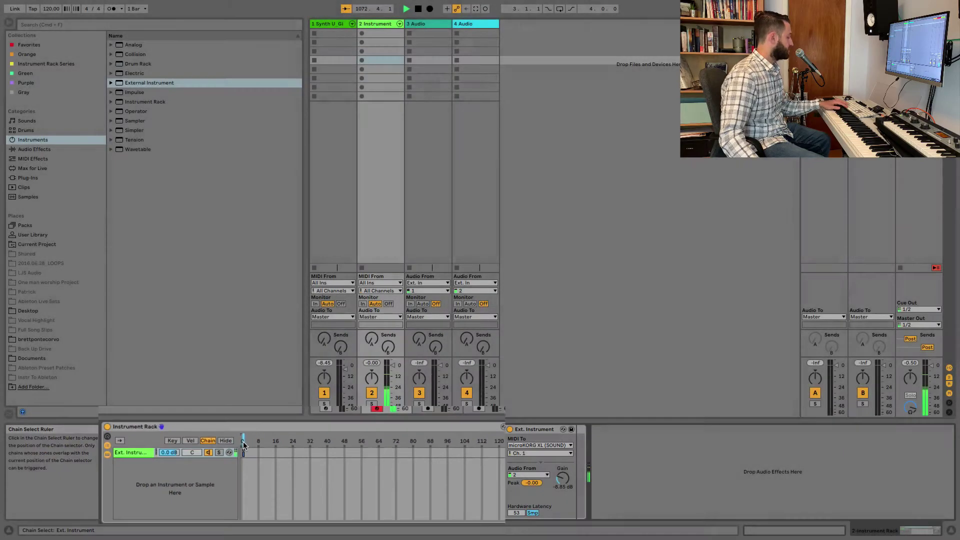
Step: Assign the rack's chain selector to CC 39 on channel 10 with a maximum of 1
key("ctrl+m")
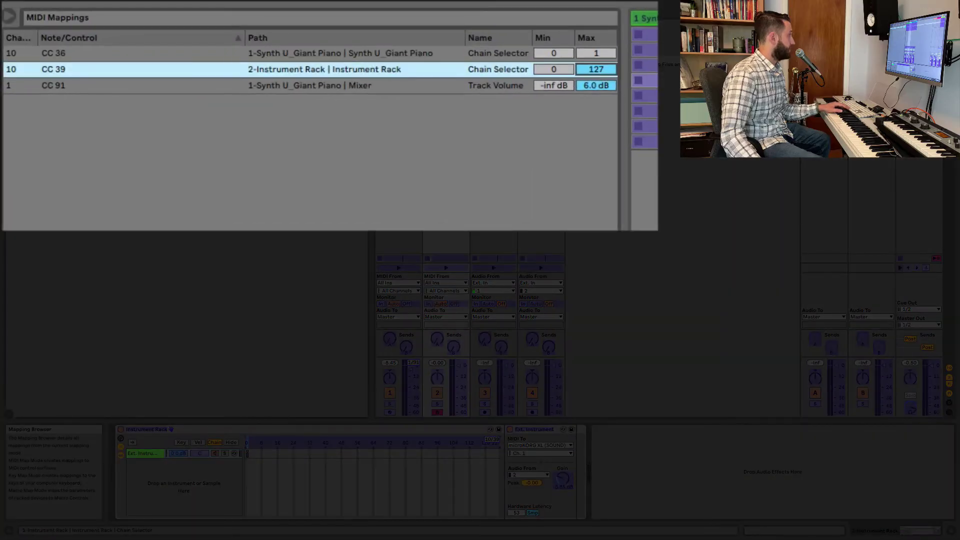
type("1")
key("Return")
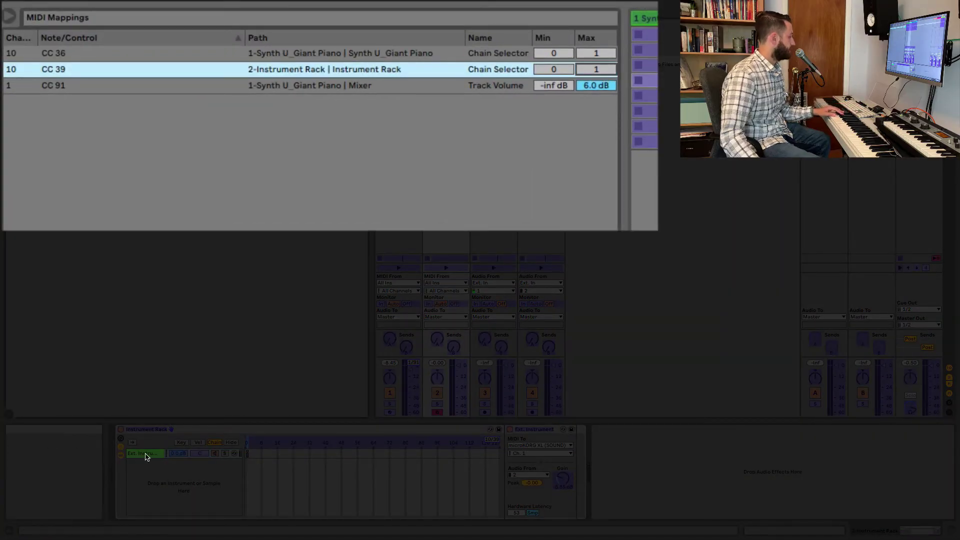
key("ctrl+m")
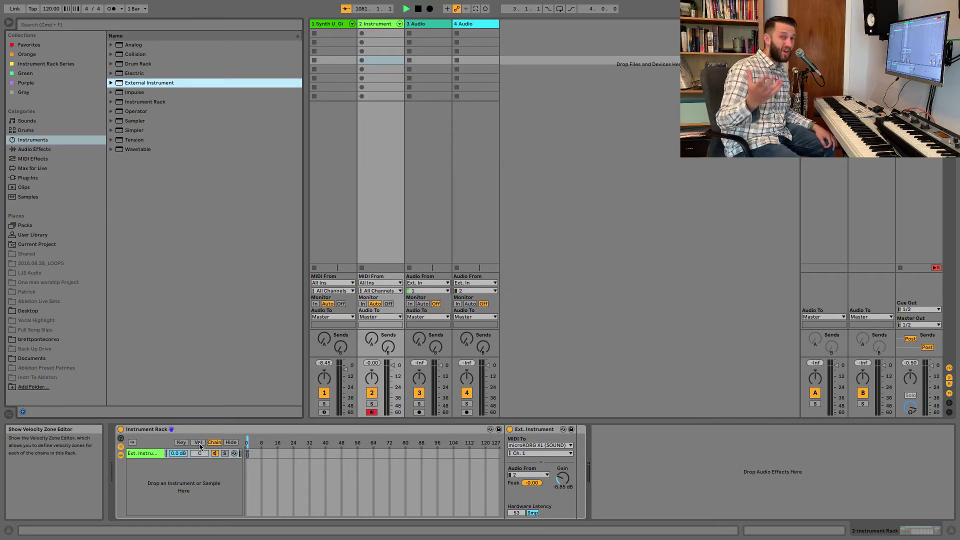
Step: Create a MIDI clip in track 2's first slot with program change Sub 1, Pgm 1, and launch it
left_click(392, 33)
double_click(392, 33)
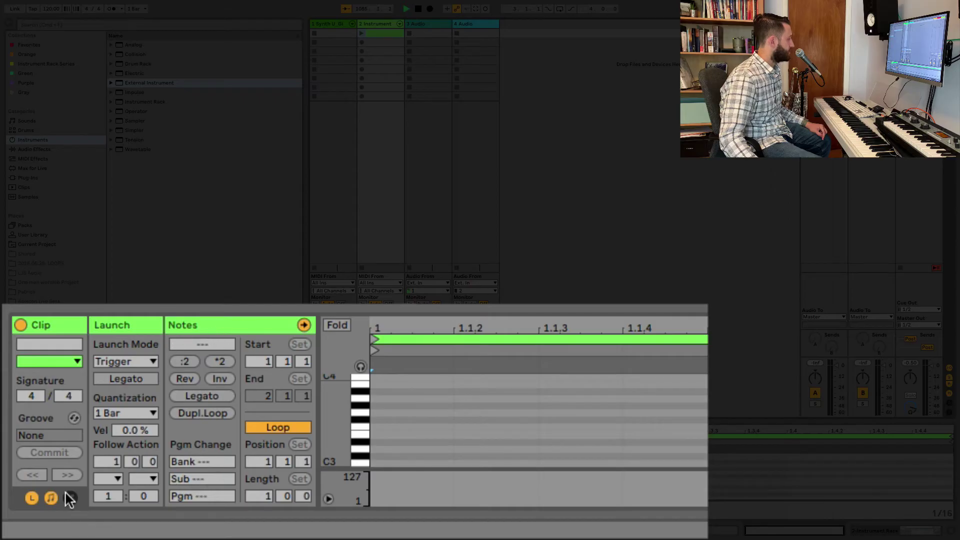
left_click(50, 499)
left_click(50, 499)
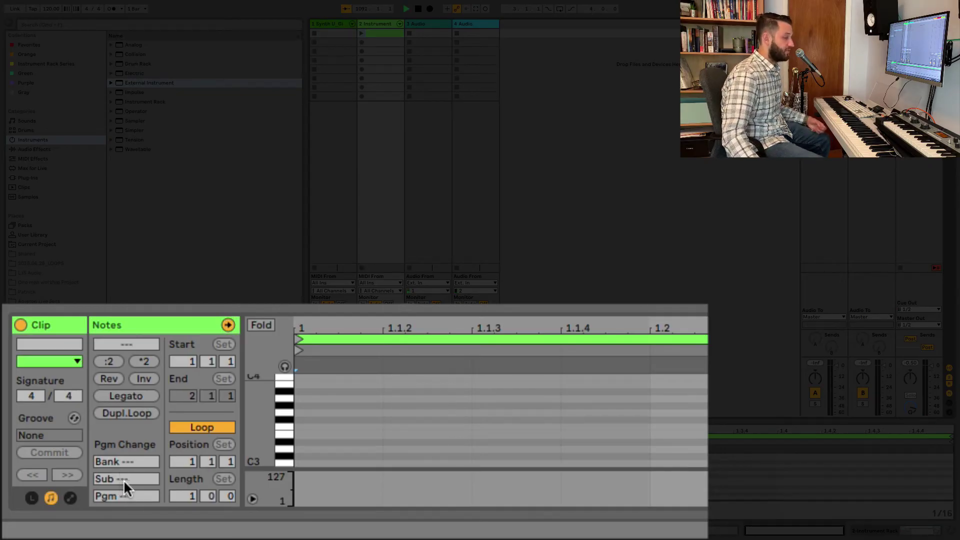
left_click_drag(124, 480, 125, 489)
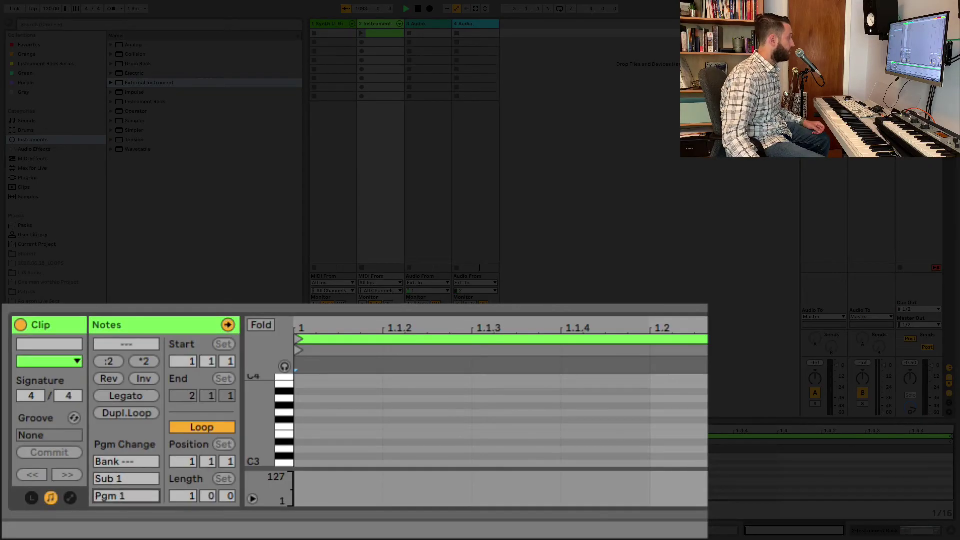
left_click(368, 30)
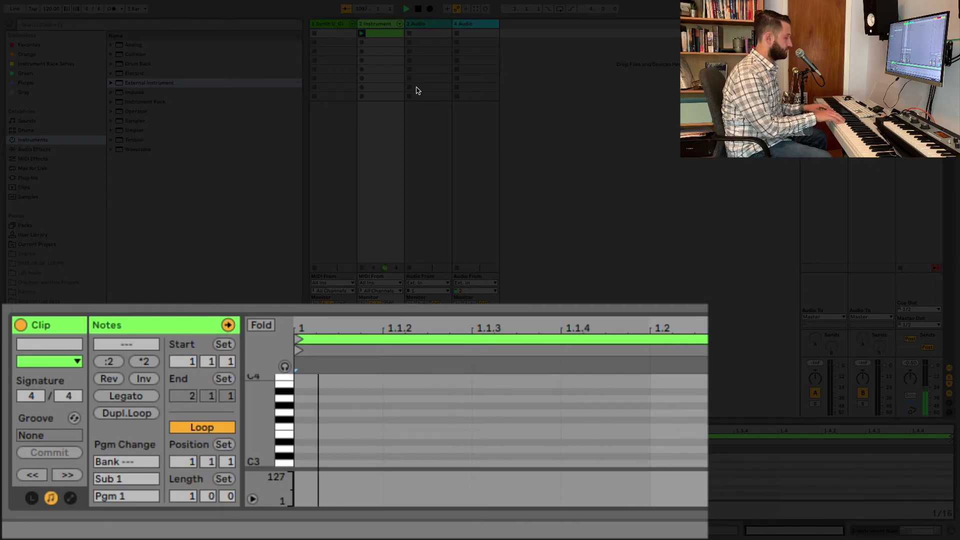
Step: Select the second clip on track 2 to show its program change settings
left_click(393, 43)
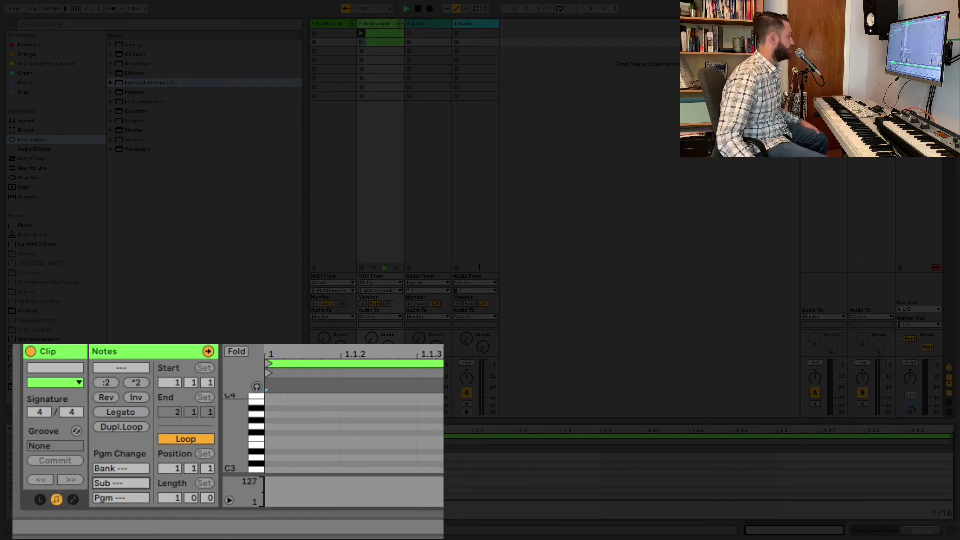
type("3")
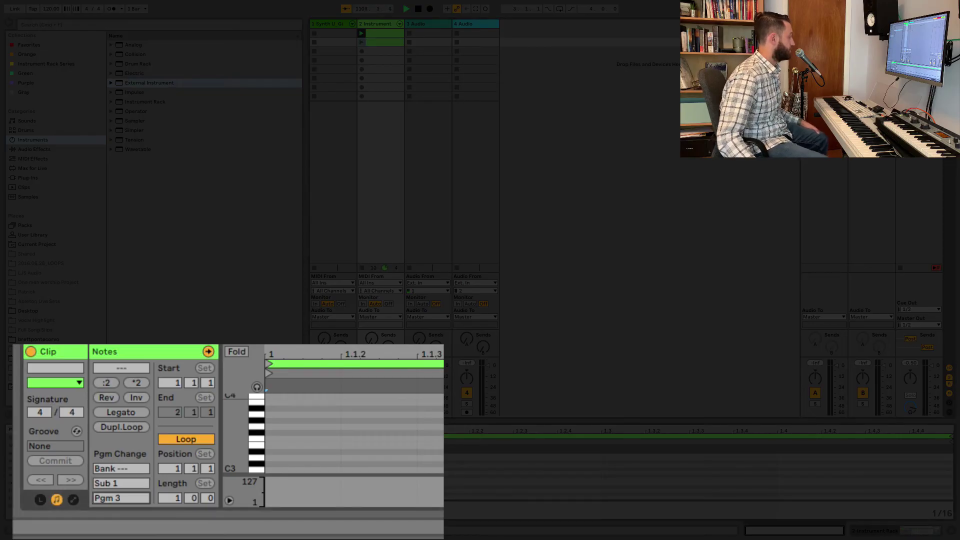